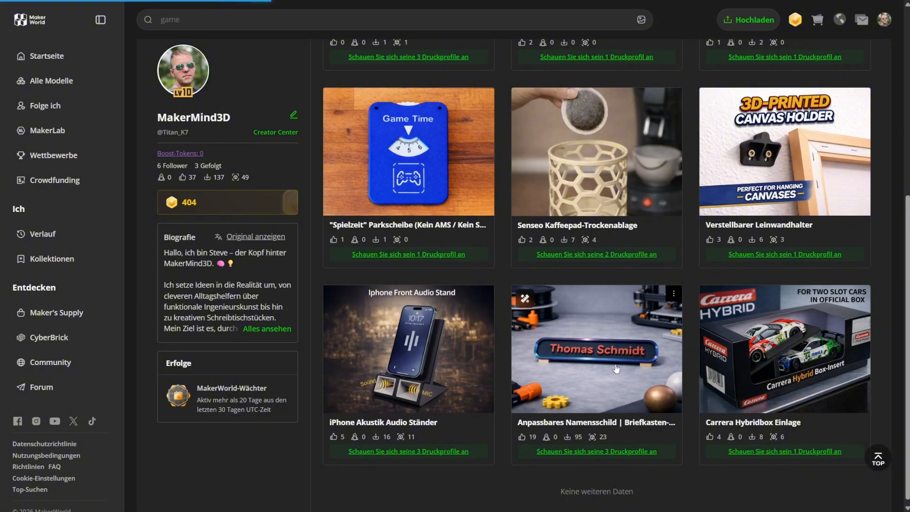
Step: Open the 'Anpassbares Namensschild' model and launch it in the Parametric Model Maker customizer
{"action": "left_click", "coordinate": [616, 369]}
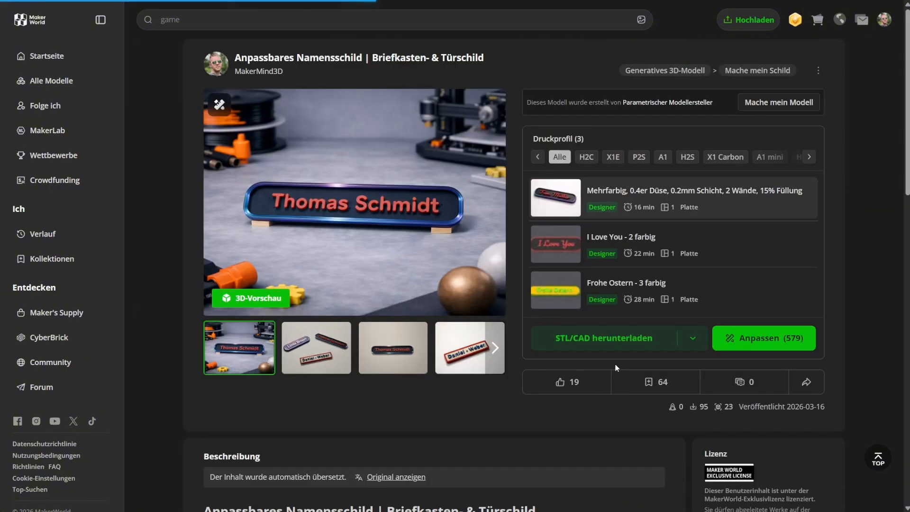
{"action": "left_click", "coordinate": [757, 339]}
{"action": "left_click", "coordinate": [514, 309]}
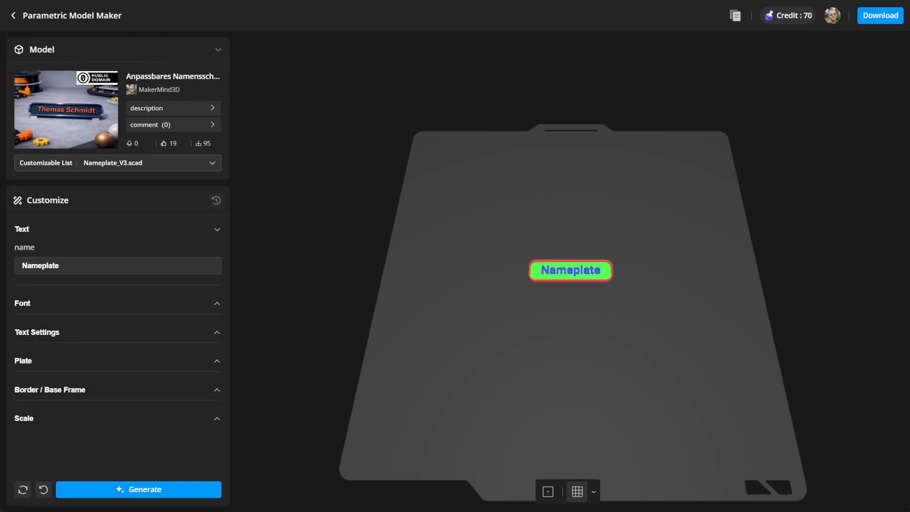
Step: Replace the default 'Nameplate' text in the name field with the person's full name
{"action": "scroll", "coordinate": [594, 309], "scroll_direction": "up", "scroll_amount": 5}
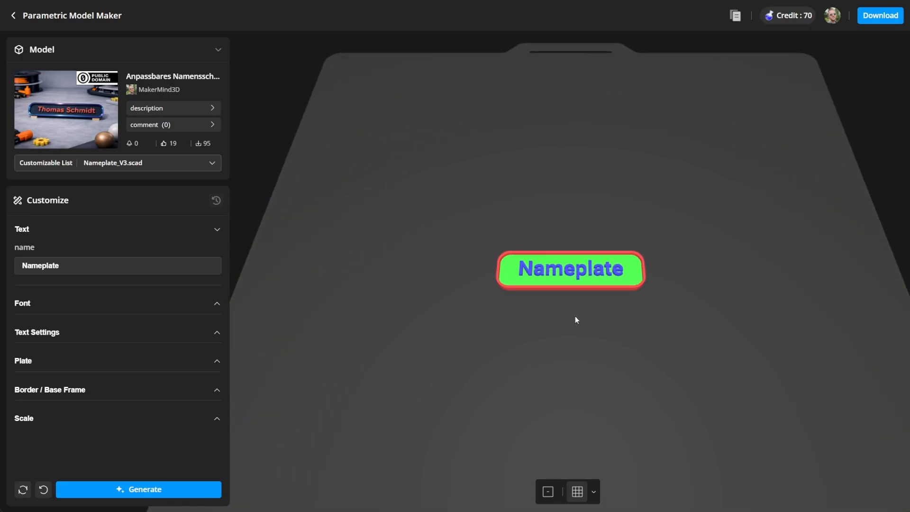
{"action": "left_click_drag", "start_coordinate": [569, 340], "coordinate": [542, 340]}
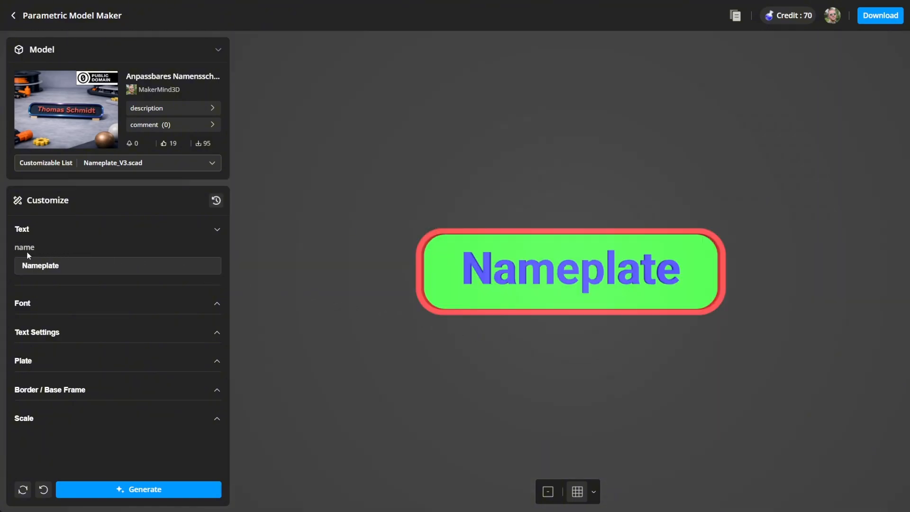
{"action": "double_click", "coordinate": [39, 265]}
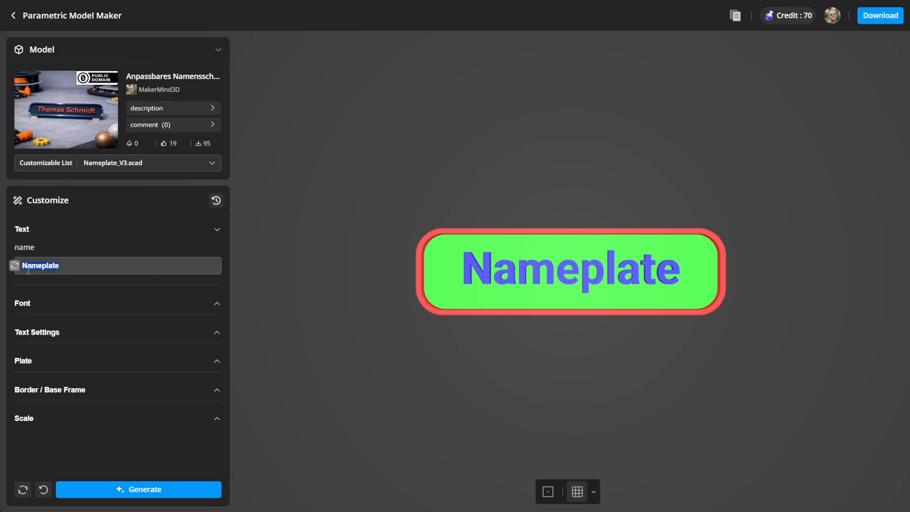
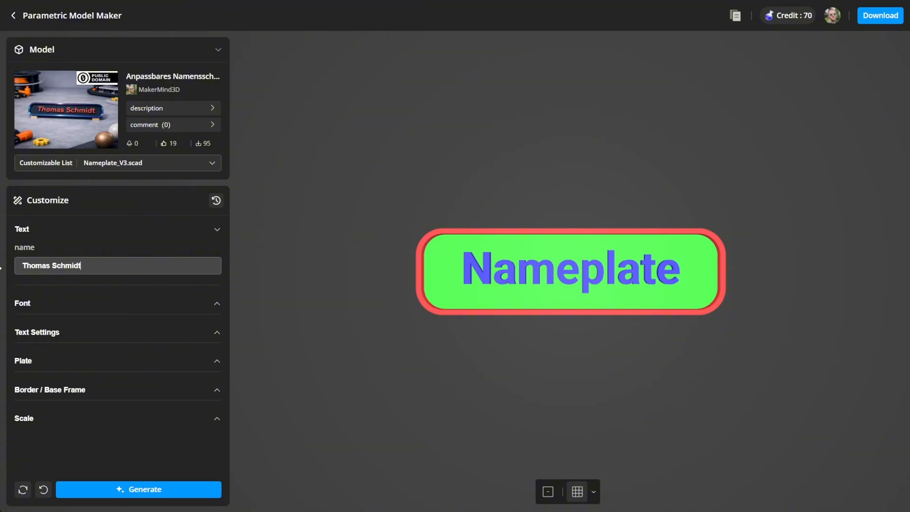
Step: Switch the lettering font to Playfair Display and regenerate the nameplate
{"action": "left_click", "coordinate": [217, 304]}
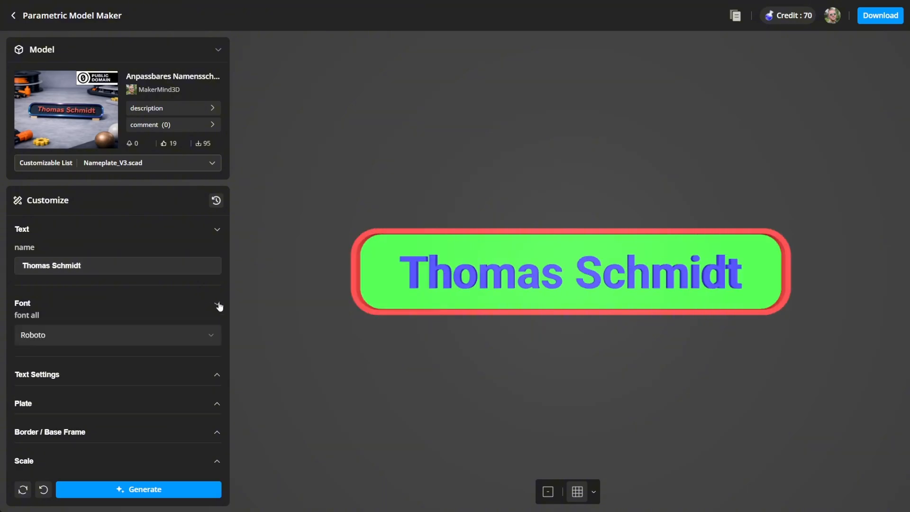
{"action": "left_click", "coordinate": [214, 335]}
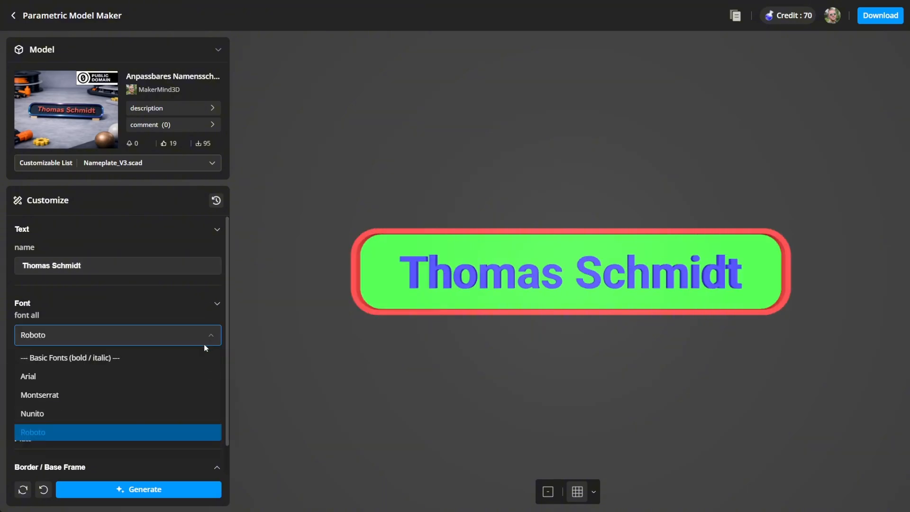
{"action": "scroll", "coordinate": [218, 354], "scroll_direction": "down", "scroll_amount": 1}
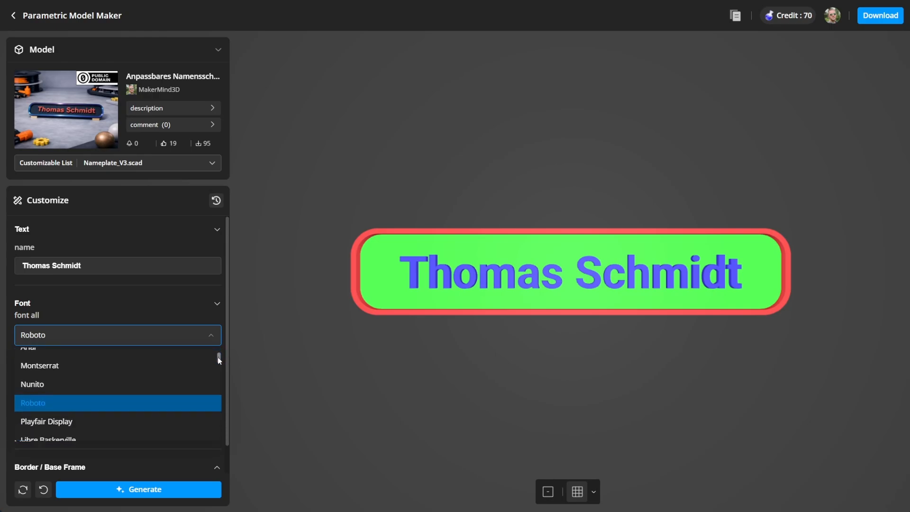
{"action": "left_click_drag", "start_coordinate": [218, 357], "coordinate": [215, 439]}
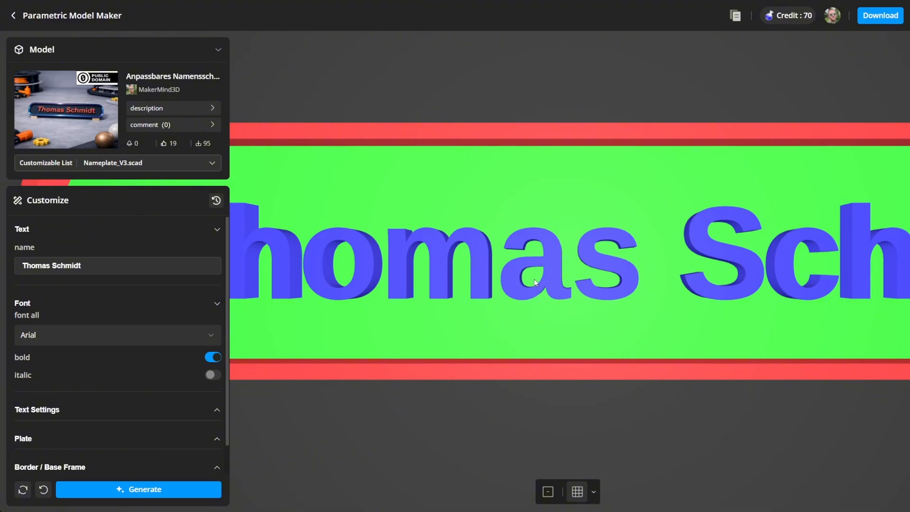
{"action": "left_click", "coordinate": [98, 336]}
{"action": "scroll", "coordinate": [75, 412], "scroll_direction": "down", "scroll_amount": 3}
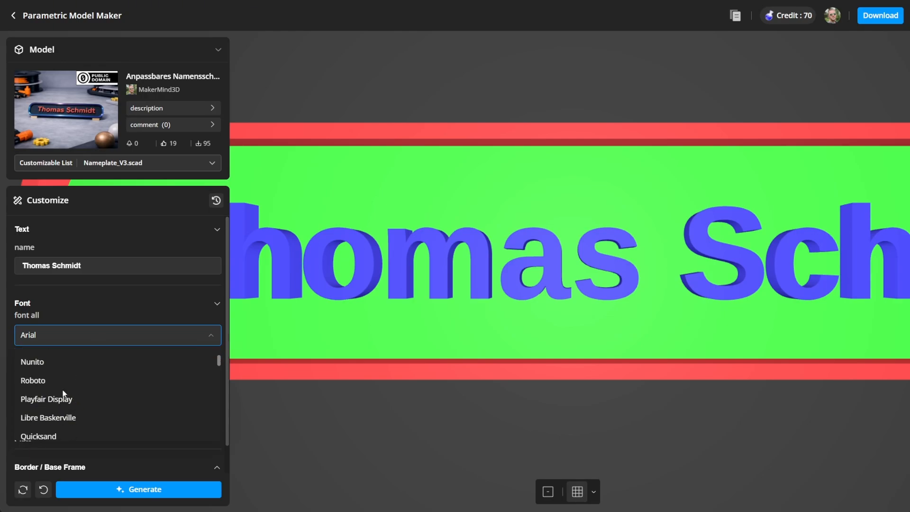
{"action": "left_click", "coordinate": [63, 398]}
{"action": "left_click", "coordinate": [181, 490]}
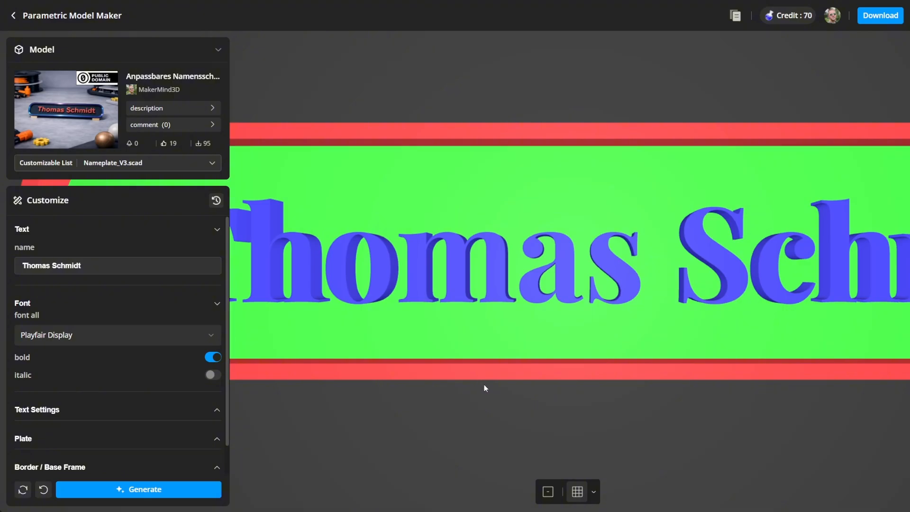
{"action": "mouse_move", "coordinate": [485, 385]}
{"action": "left_mouse_down"}
{"action": "mouse_move", "coordinate": [473, 358]}
{"action": "mouse_move", "coordinate": [480, 341]}
{"action": "mouse_move", "coordinate": [504, 335]}
{"action": "mouse_move", "coordinate": [515, 345]}
{"action": "mouse_move", "coordinate": [482, 374]}
{"action": "mouse_move", "coordinate": [499, 387]}
{"action": "left_mouse_up"}
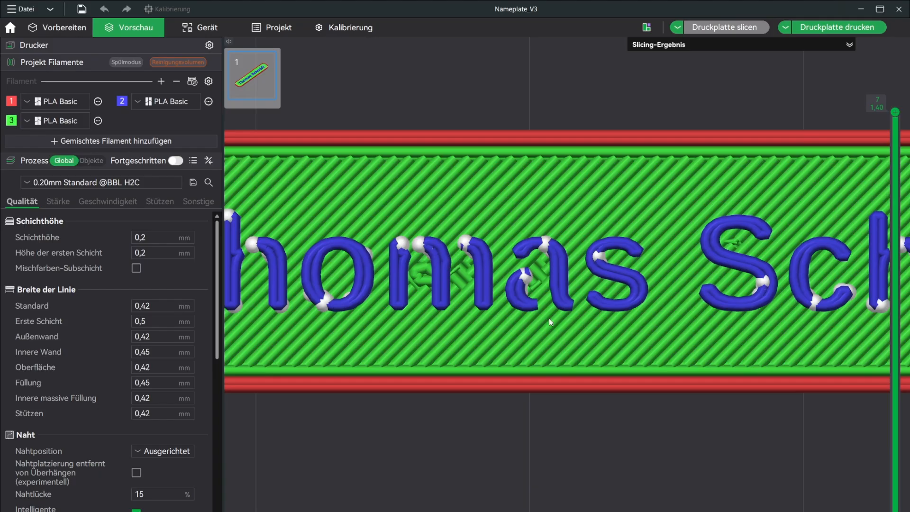
Step: Show the sliced Nameplate_V3 toolpaths in the Vorschau view instead of Vorbereiten
{"action": "left_click", "coordinate": [58, 27]}
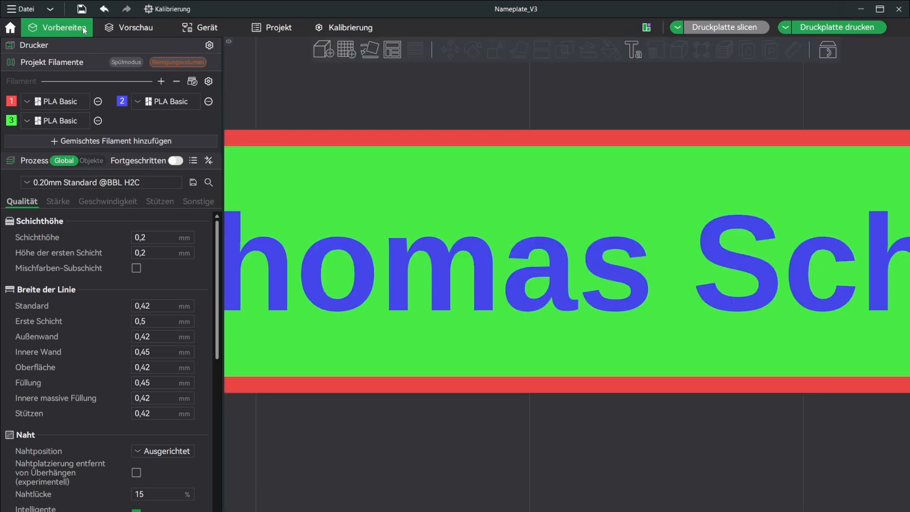
{"action": "left_click", "coordinate": [122, 26]}
{"action": "key", "text": "Tab"}
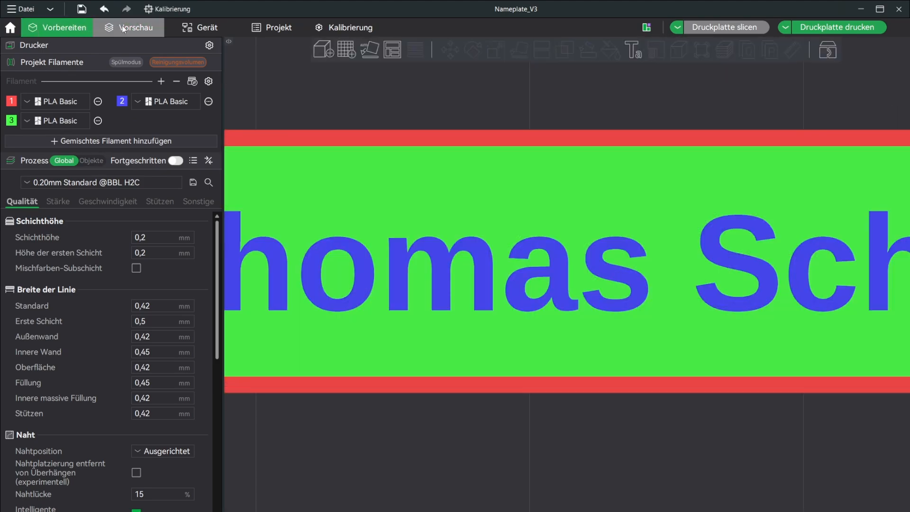
{"action": "left_click", "coordinate": [123, 28]}
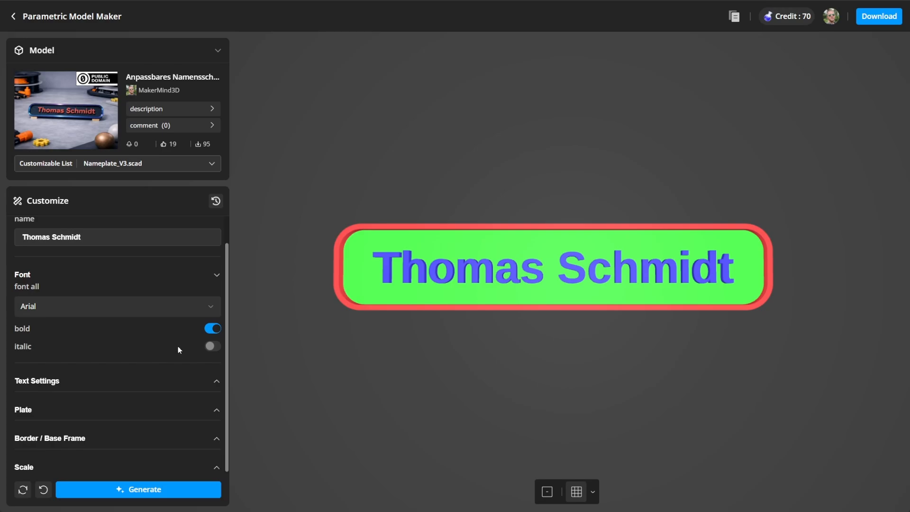
Step: Set text height 6.00, text depth 2.84, letter spacing 0.06 and width factor 0.80
{"action": "scroll", "coordinate": [178, 346], "scroll_direction": "up", "scroll_amount": 1}
{"action": "scroll", "coordinate": [177, 342], "scroll_direction": "down", "scroll_amount": 1}
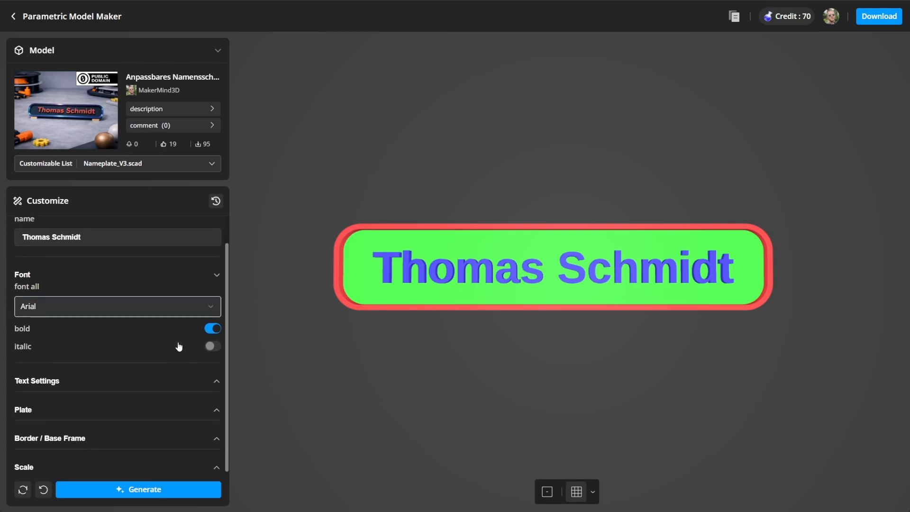
{"action": "left_click", "coordinate": [217, 382]}
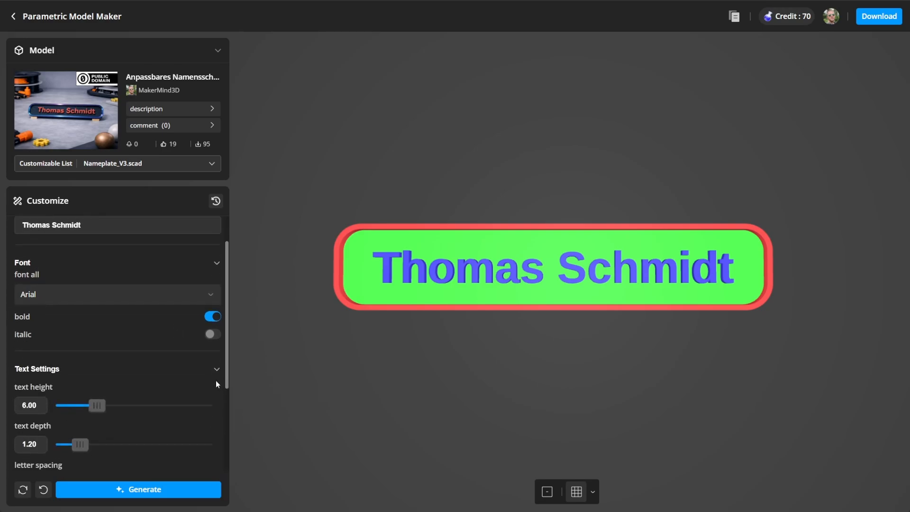
{"action": "scroll", "coordinate": [205, 379], "scroll_direction": "down", "scroll_amount": 3}
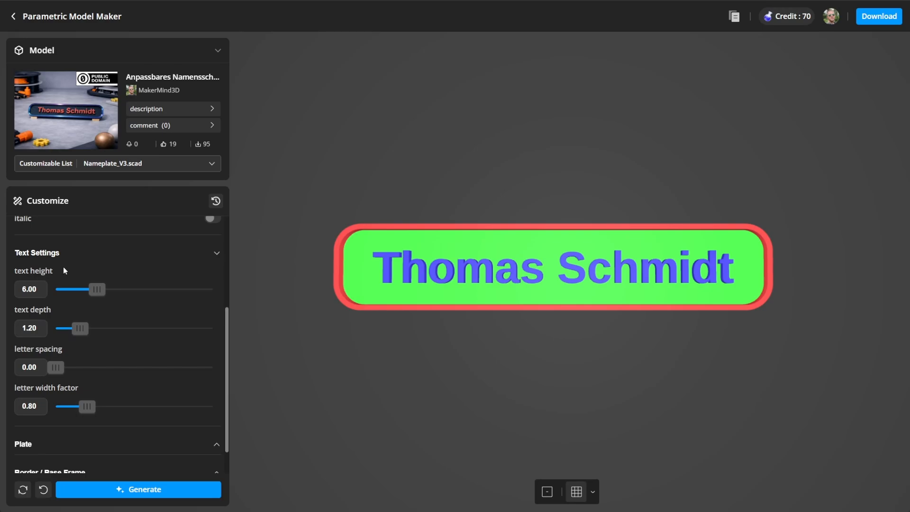
{"action": "left_click_drag", "start_coordinate": [97, 289], "coordinate": [117, 290]}
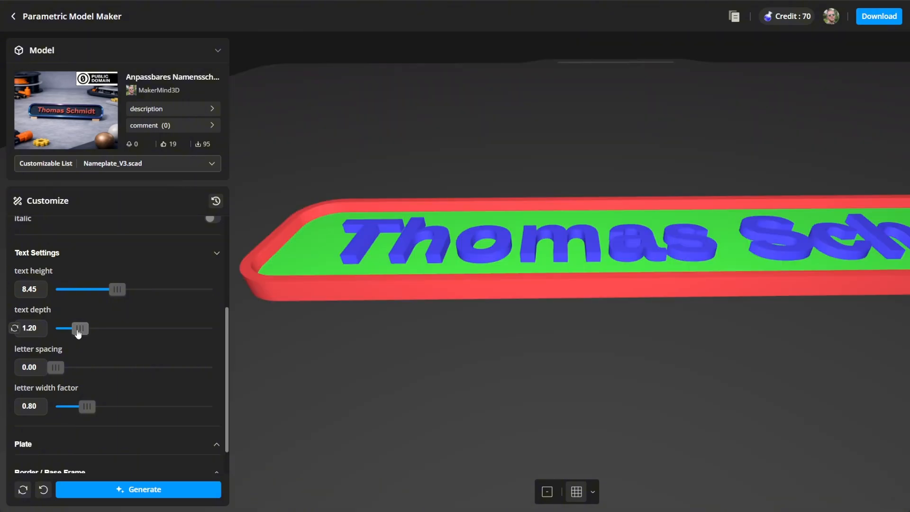
{"action": "left_click_drag", "start_coordinate": [79, 328], "coordinate": [137, 329]}
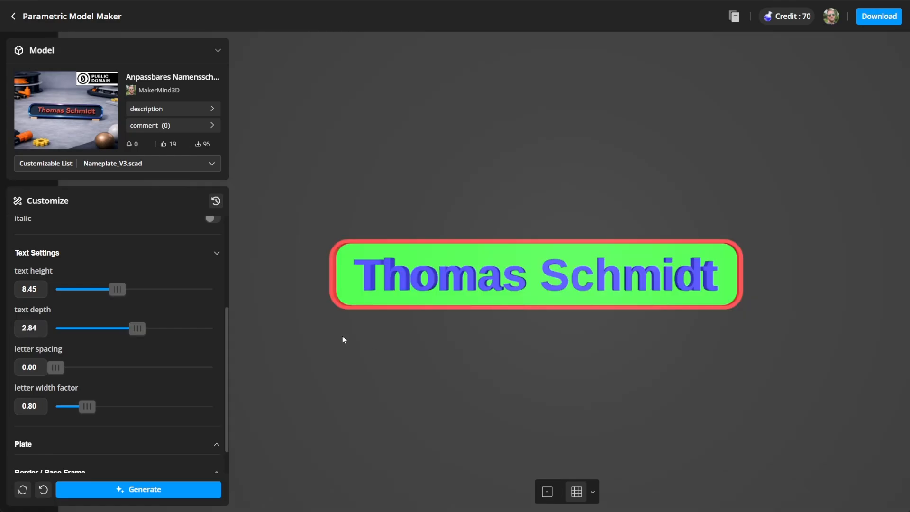
{"action": "left_click_drag", "start_coordinate": [55, 368], "coordinate": [63, 369]}
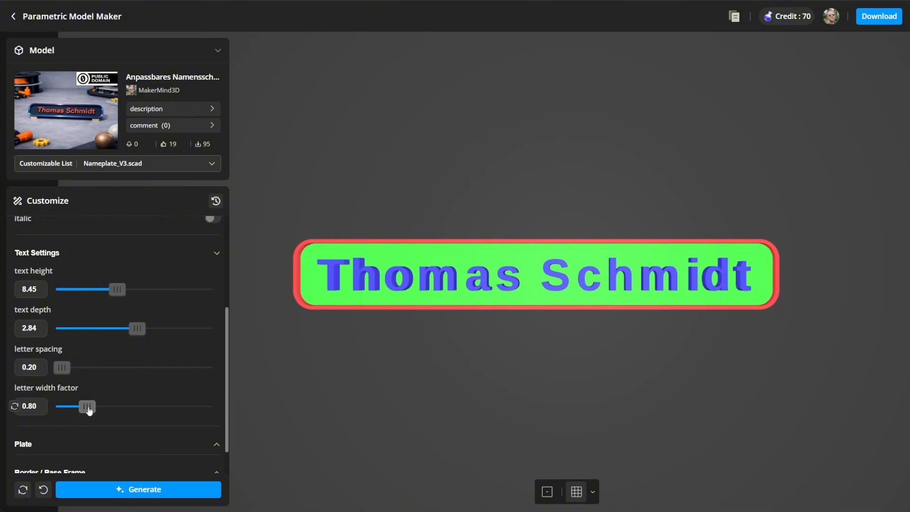
{"action": "left_click_drag", "start_coordinate": [87, 407], "coordinate": [100, 409]}
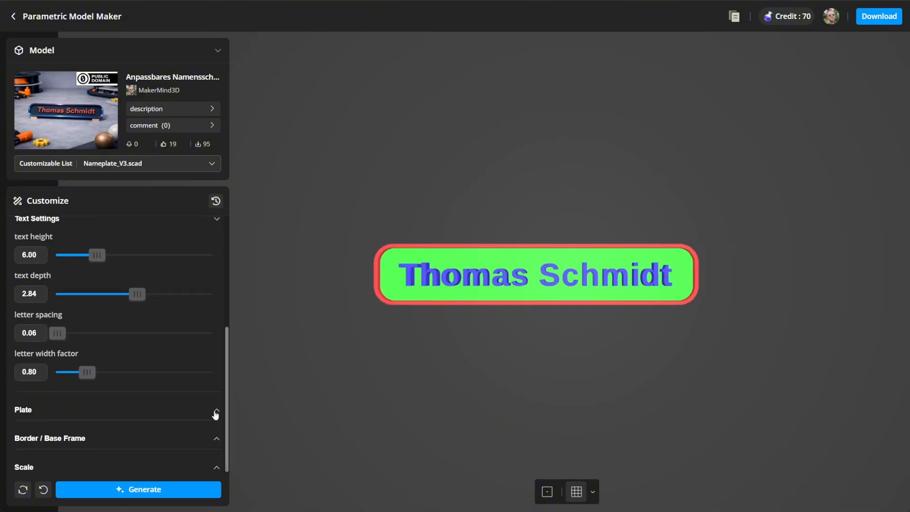
Step: Set the plate margins to 6.00 and 4.00 and regenerate the preview
{"action": "left_click", "coordinate": [216, 412]}
{"action": "left_click_drag", "start_coordinate": [78, 290], "coordinate": [92, 290]}
{"action": "left_click_drag", "start_coordinate": [67, 328], "coordinate": [116, 342]}
{"action": "left_click", "coordinate": [143, 486]}
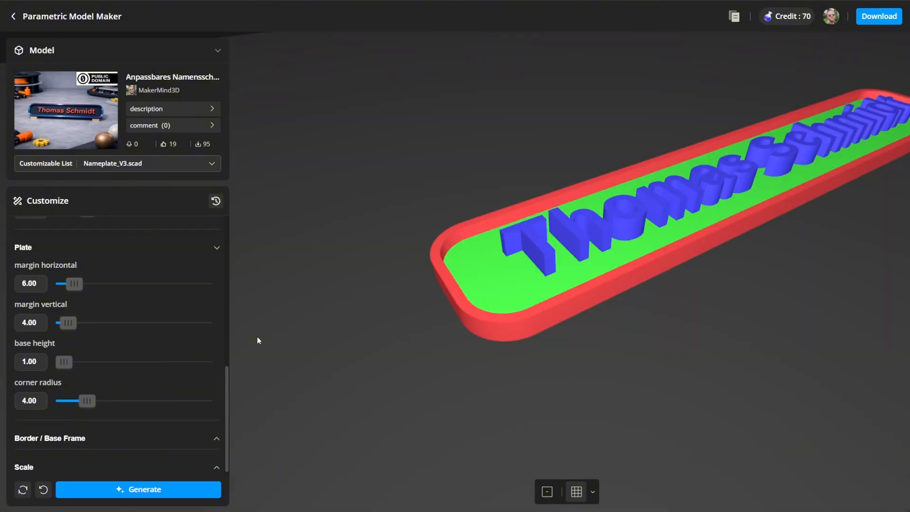
Step: Set the plate base height to 4.41 and the corner radius to 6.14
{"action": "left_click_drag", "start_coordinate": [64, 363], "coordinate": [120, 363]}
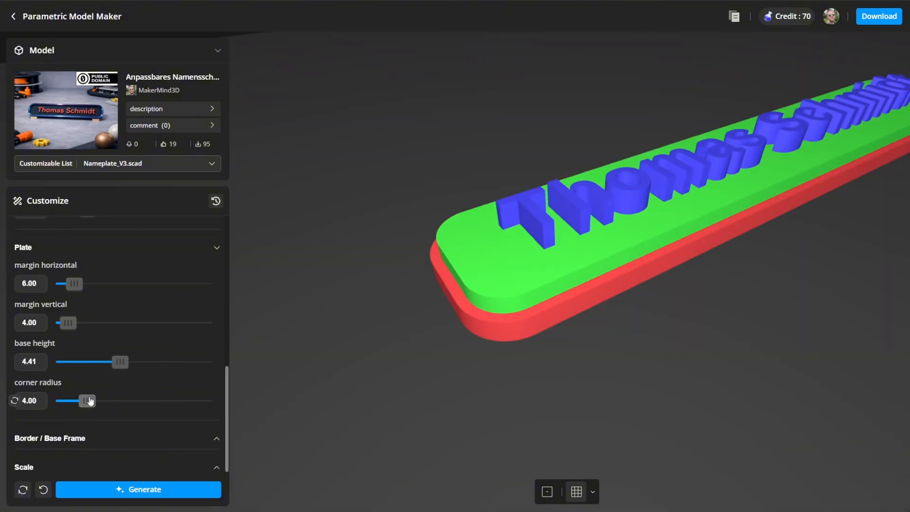
{"action": "left_click_drag", "start_coordinate": [87, 401], "coordinate": [57, 401]}
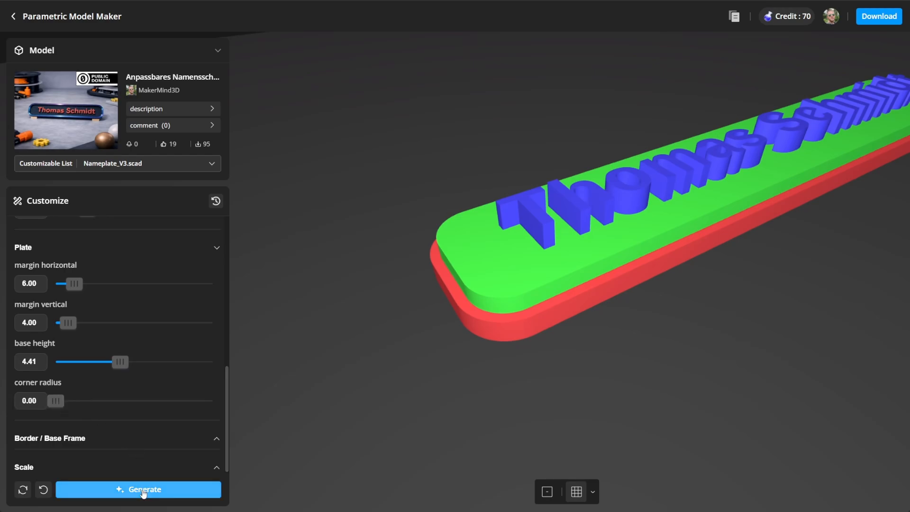
{"action": "left_click", "coordinate": [117, 490]}
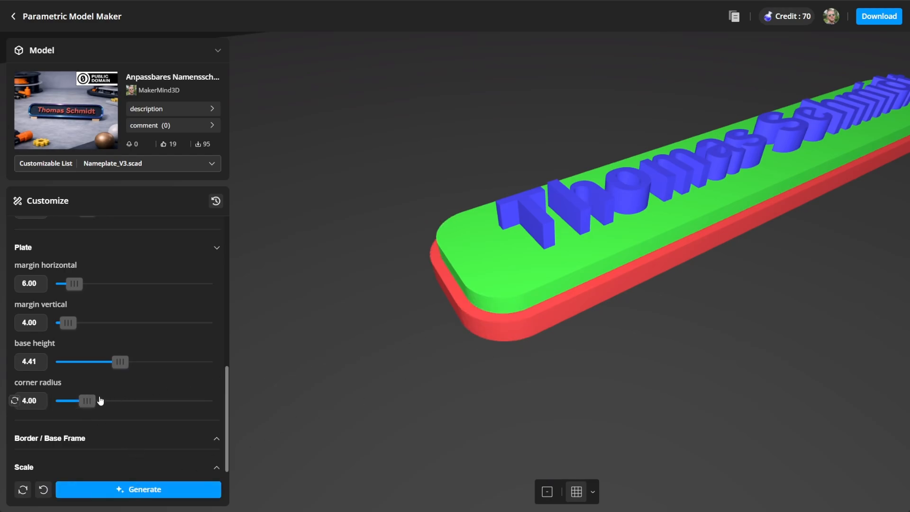
{"action": "left_click_drag", "start_coordinate": [100, 400], "coordinate": [110, 401]}
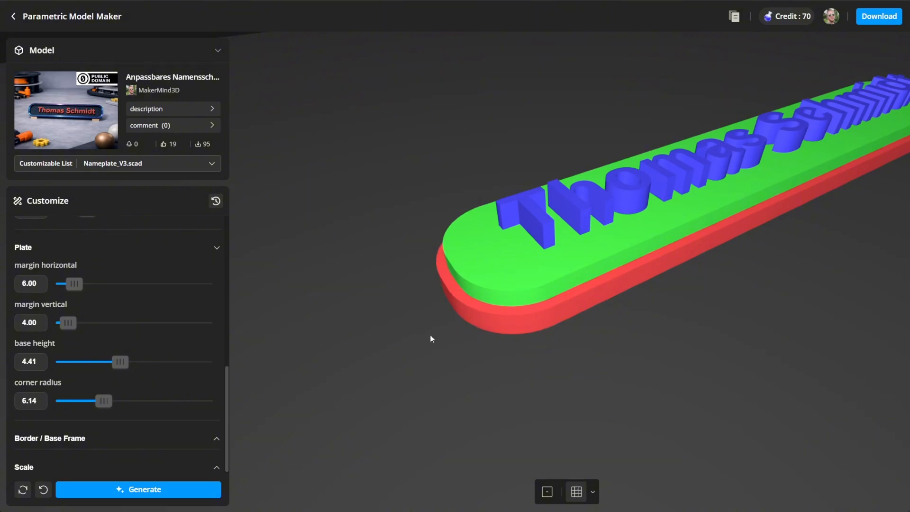
Step: Set the Border / Base Frame thickness to 3.04 and height to 2.46
{"action": "left_click", "coordinate": [211, 440]}
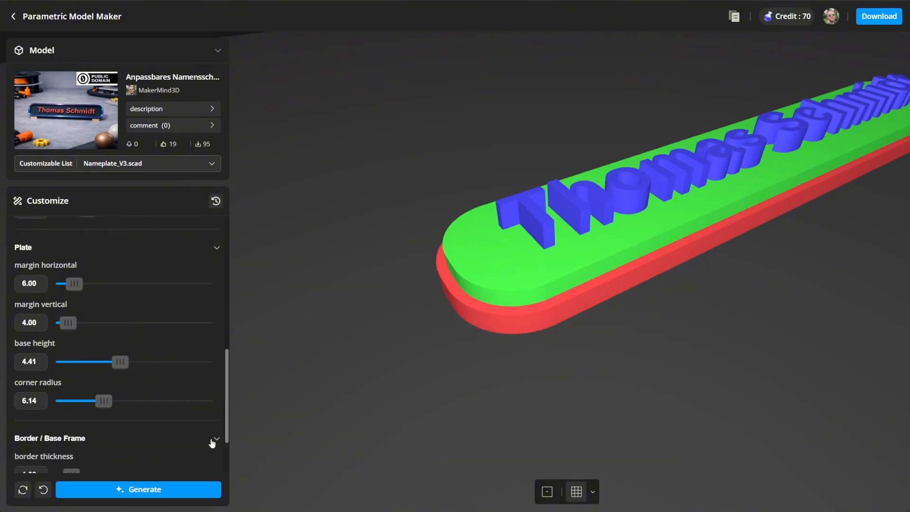
{"action": "scroll", "coordinate": [201, 436], "scroll_direction": "down", "scroll_amount": 1}
{"action": "scroll", "coordinate": [198, 435], "scroll_direction": "down", "scroll_amount": 1}
{"action": "left_click_drag", "start_coordinate": [71, 390], "coordinate": [103, 390]}
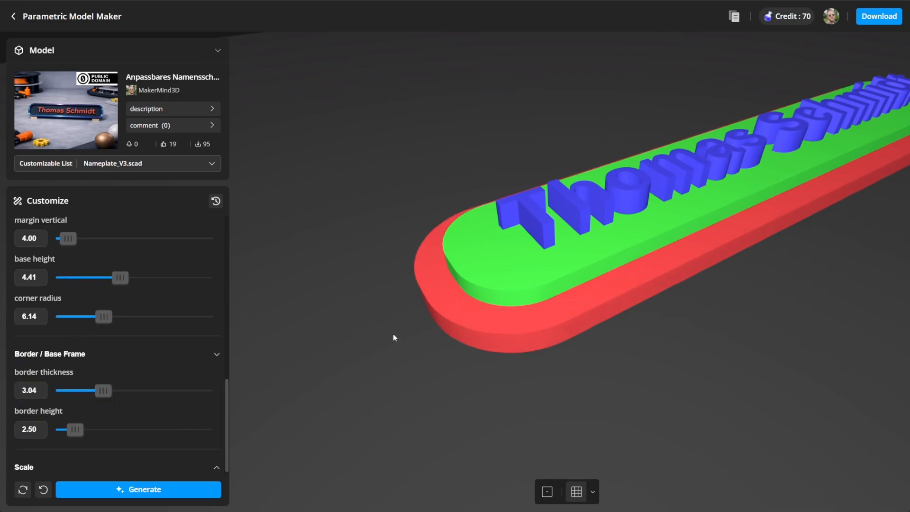
{"action": "left_click_drag", "start_coordinate": [74, 429], "coordinate": [96, 430]}
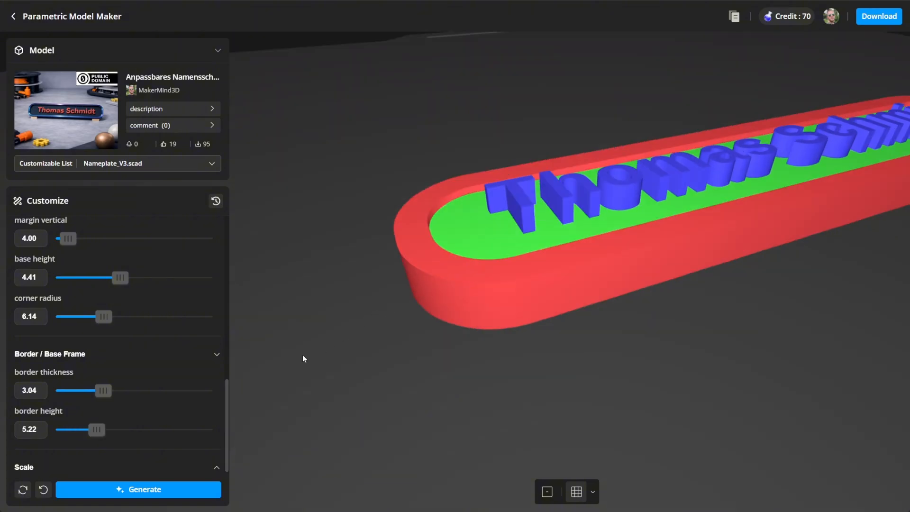
{"action": "left_click_drag", "start_coordinate": [99, 429], "coordinate": [76, 432]}
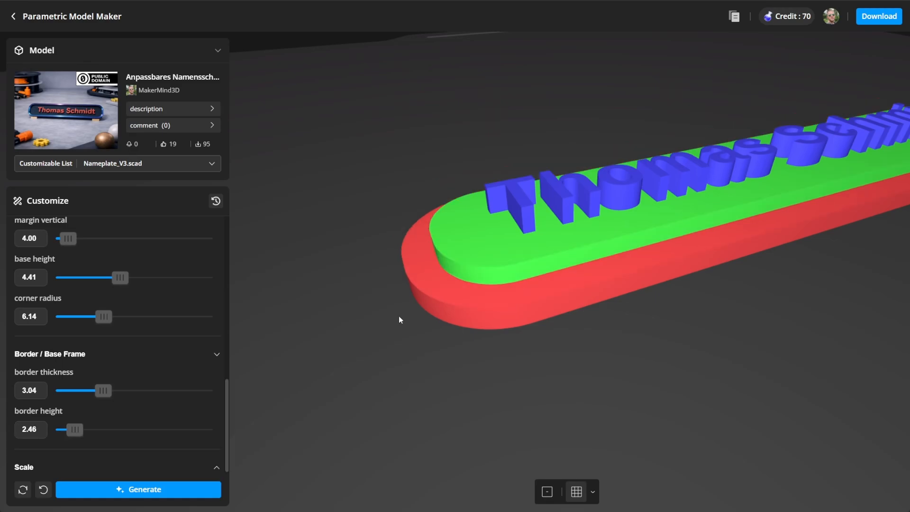
{"action": "left_click_drag", "start_coordinate": [400, 316], "coordinate": [485, 323]}
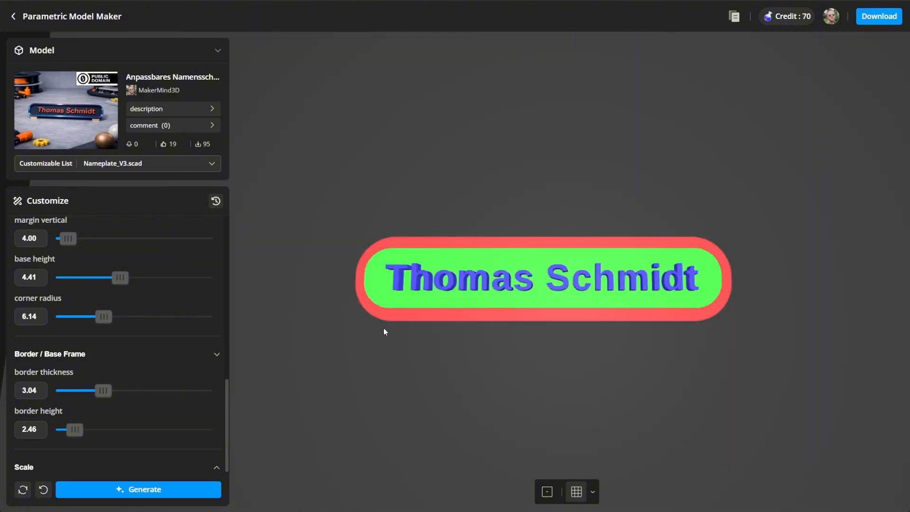
Step: Set the scale factor to 1.52, regenerate, and download the design for the H2C printer
{"action": "left_click", "coordinate": [217, 468]}
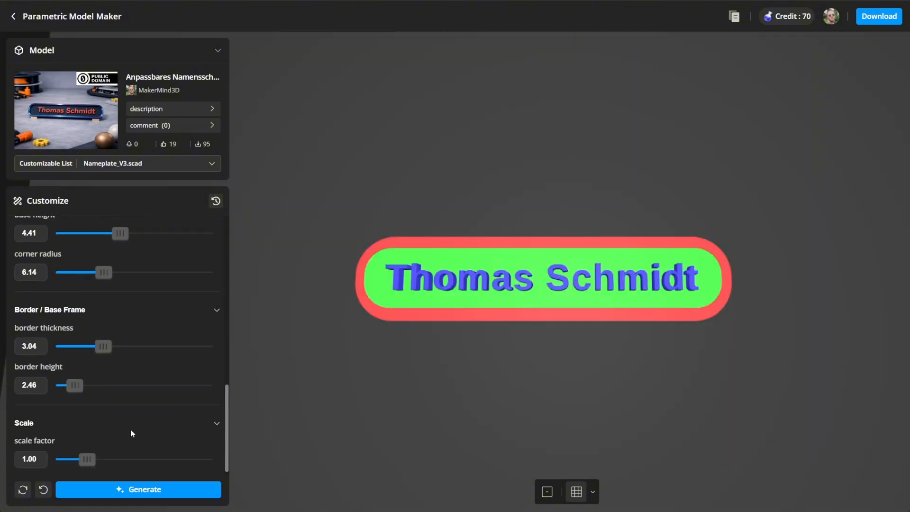
{"action": "left_click_drag", "start_coordinate": [91, 460], "coordinate": [121, 461]}
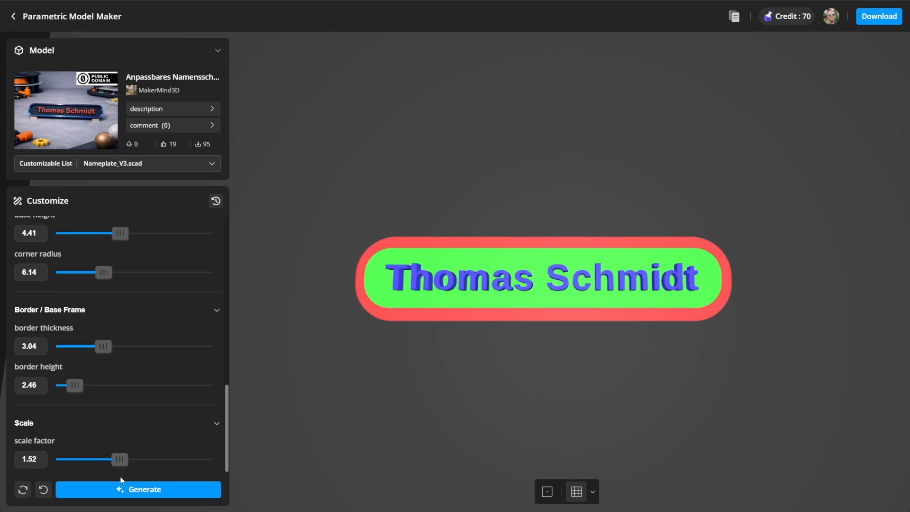
{"action": "left_click", "coordinate": [119, 492]}
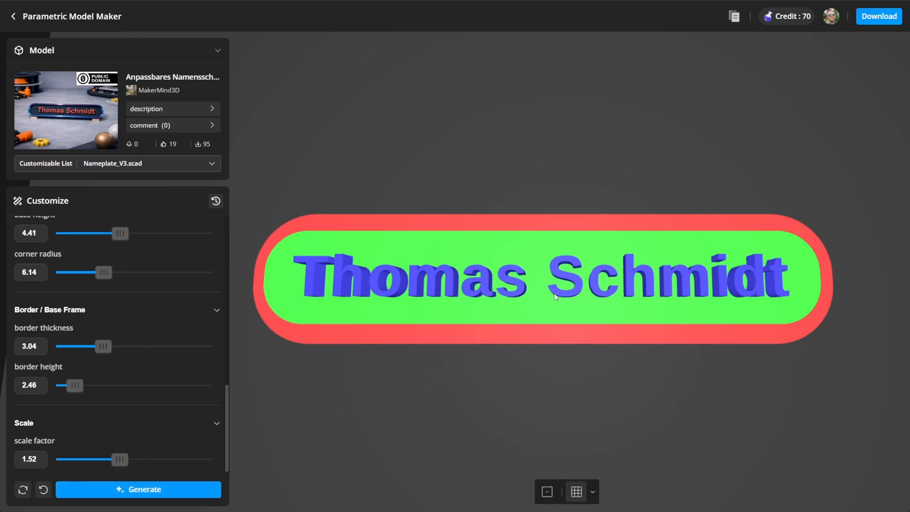
{"action": "left_click", "coordinate": [875, 19]}
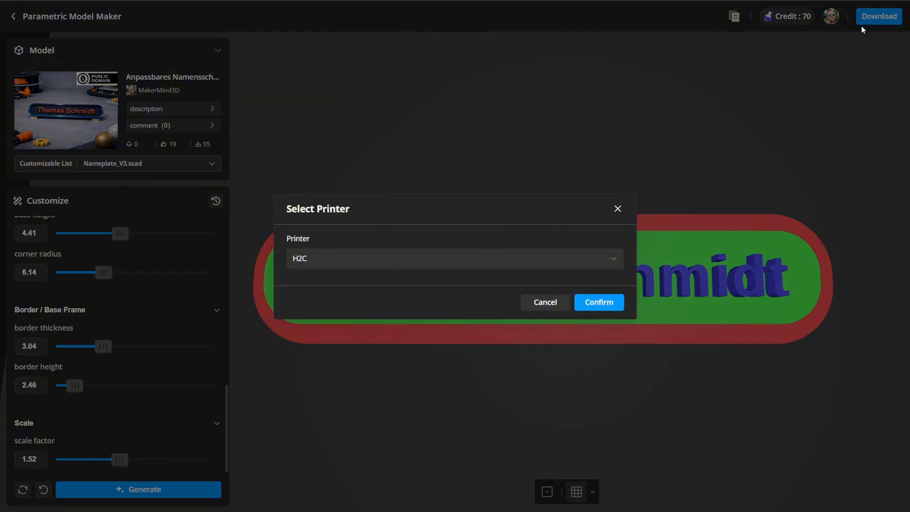
{"action": "left_click", "coordinate": [596, 307]}
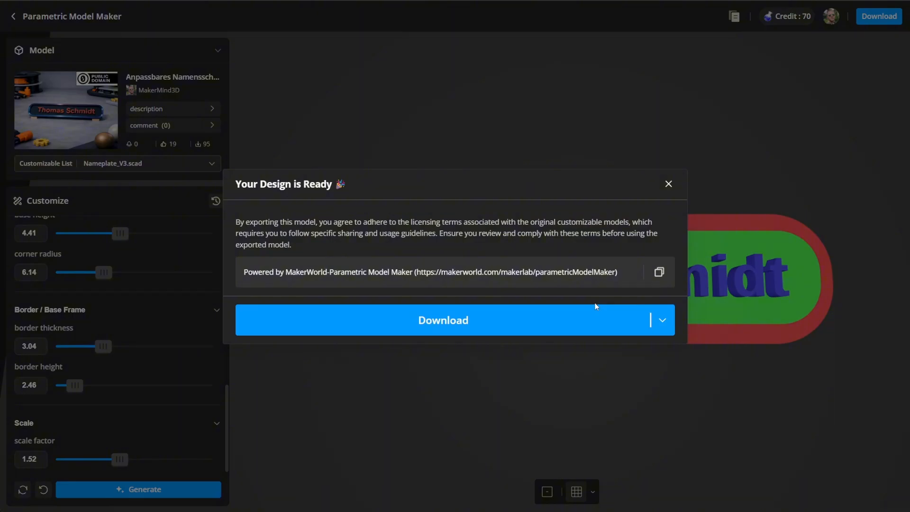